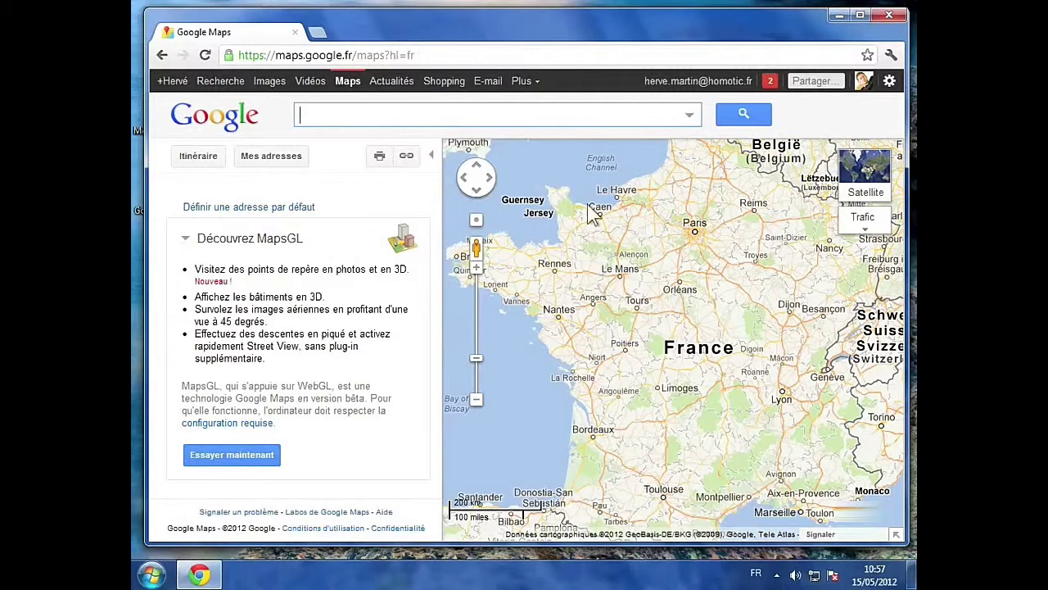
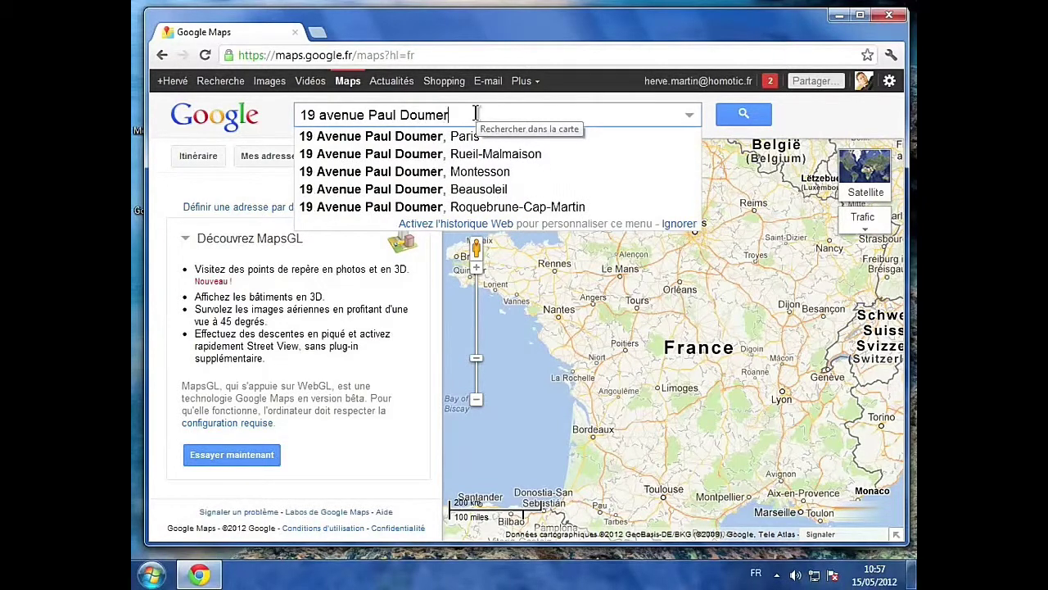
key("Down")
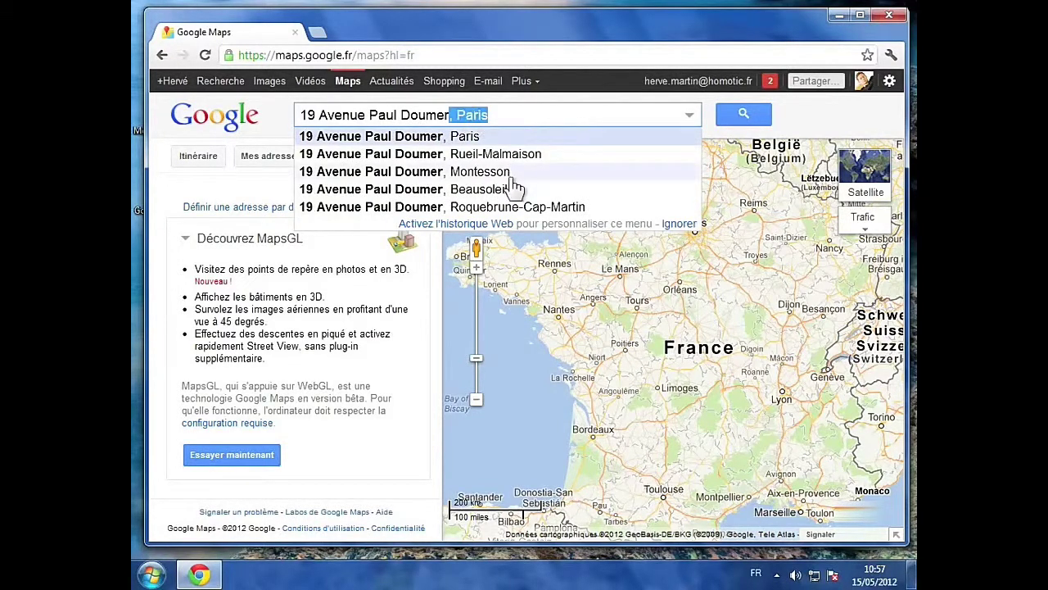
left_click(463, 138)
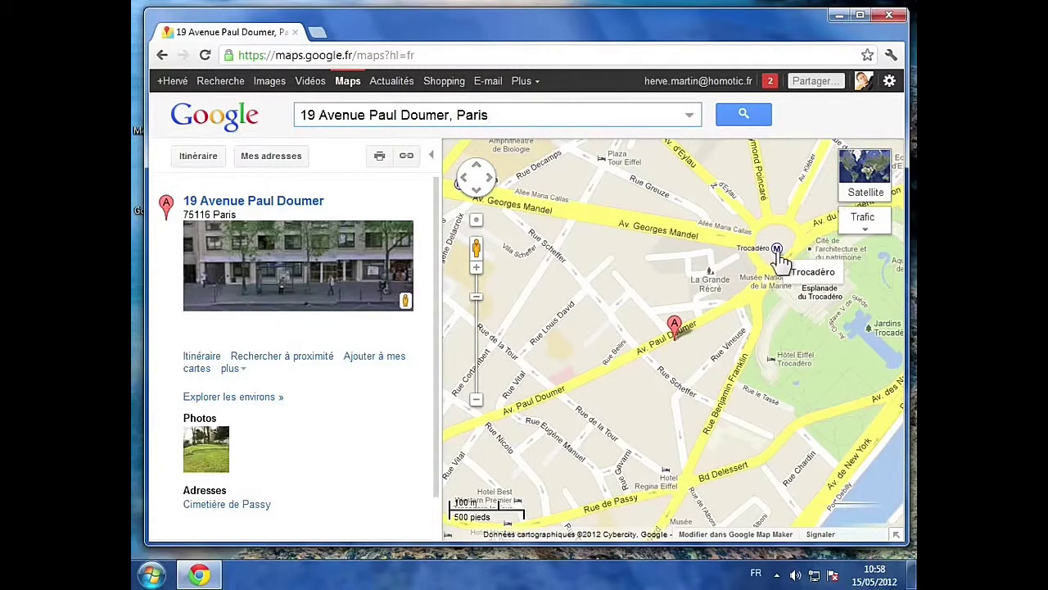
Step: Check the Trocadéro metro station's lines, then close its info window
left_click(777, 250)
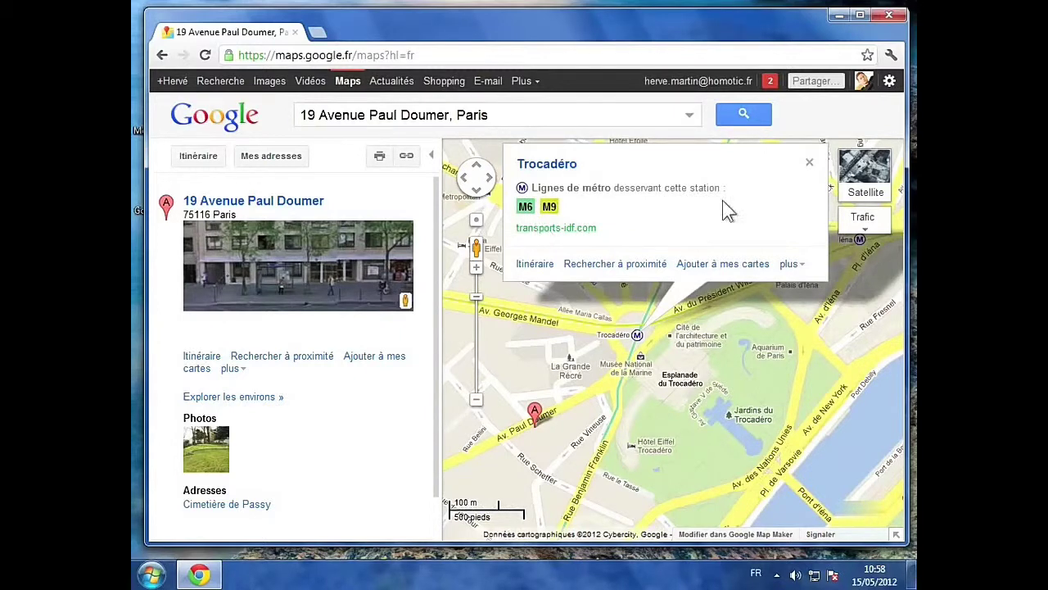
left_click(809, 163)
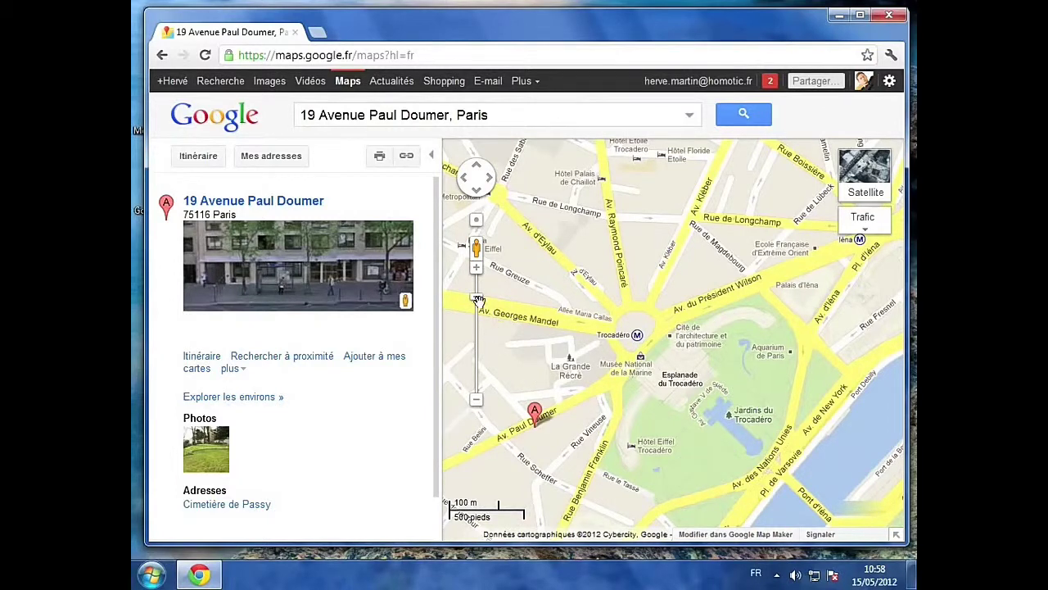
left_click_drag(477, 300, 479, 277)
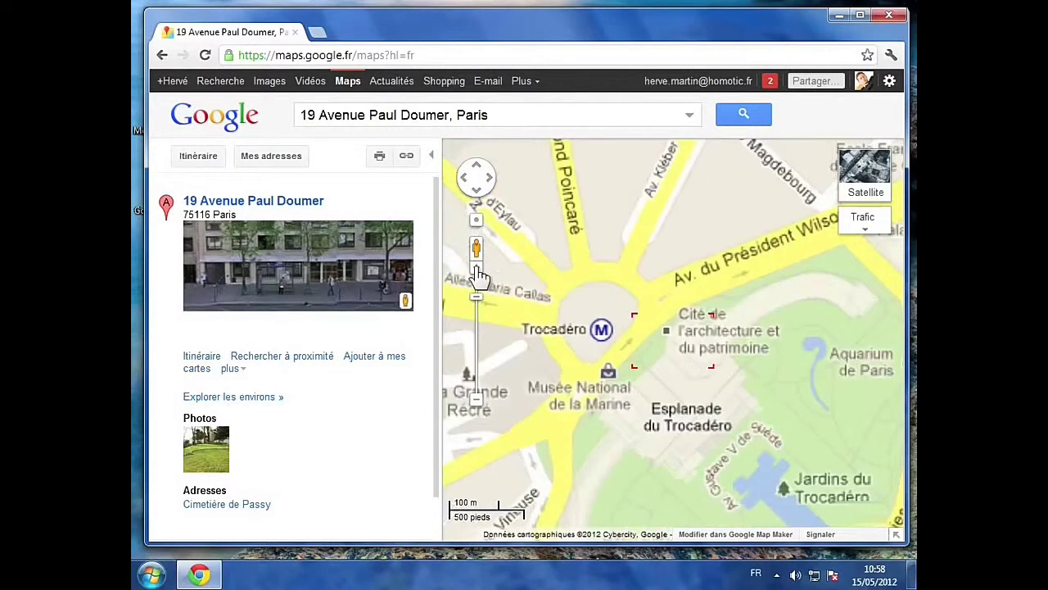
left_click(478, 401)
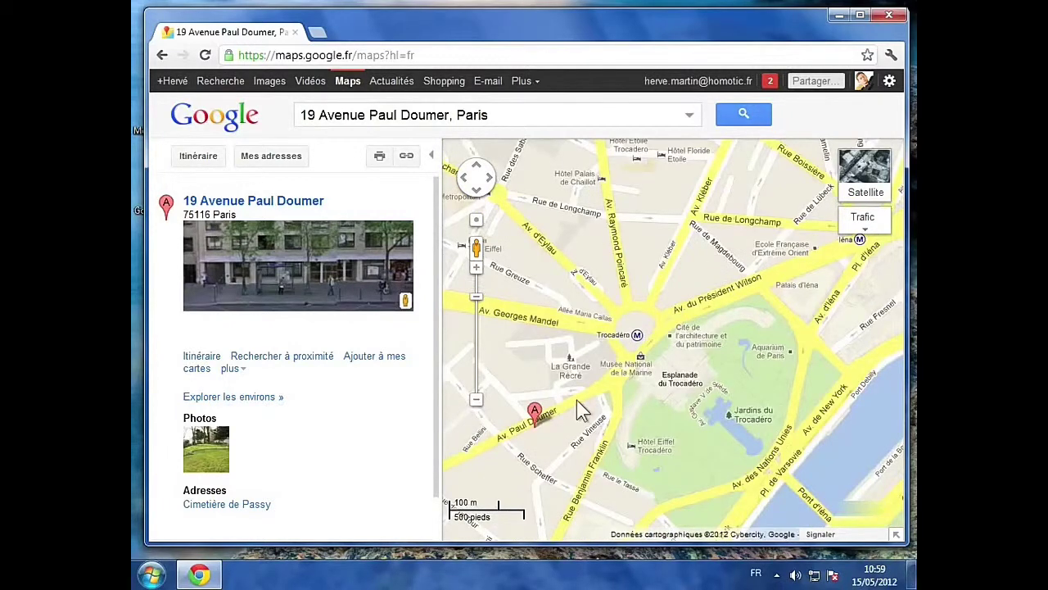
mouse_move(641, 361)
scroll(652, 360, "up", 1)
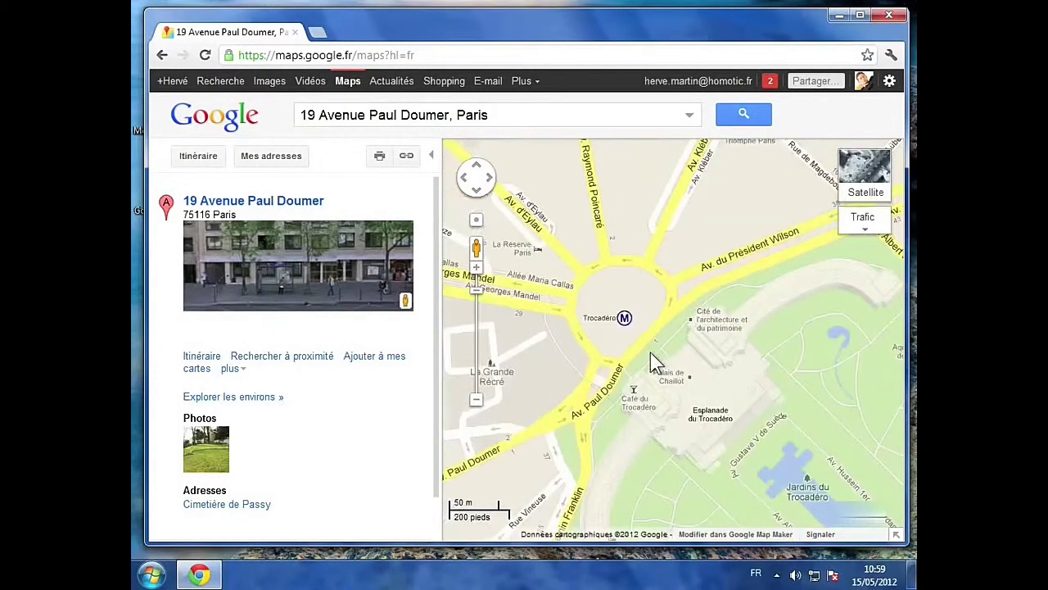
scroll(652, 363, "up", 1)
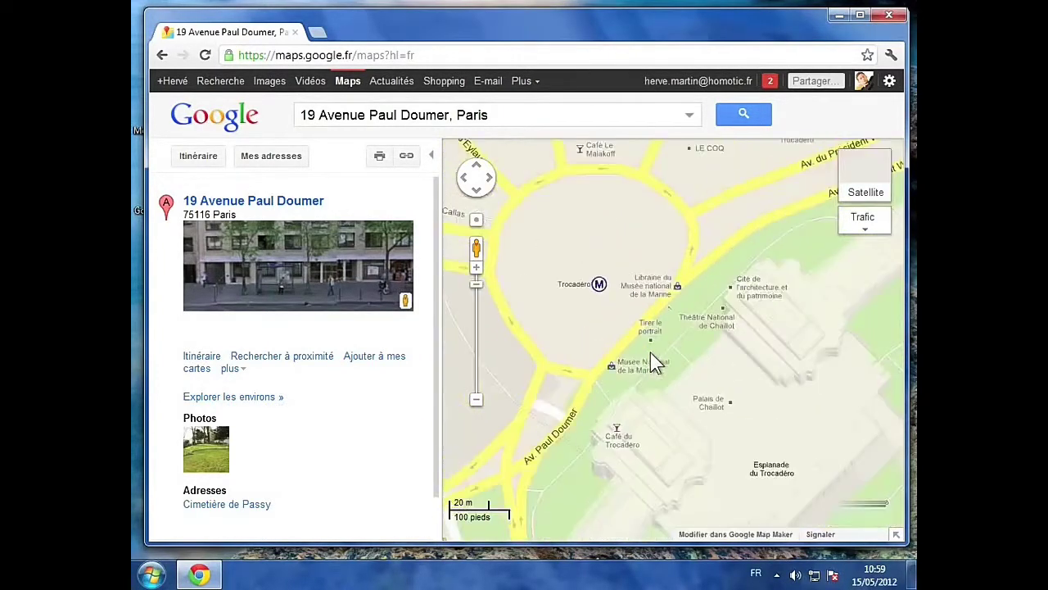
scroll(651, 355, "down", 2)
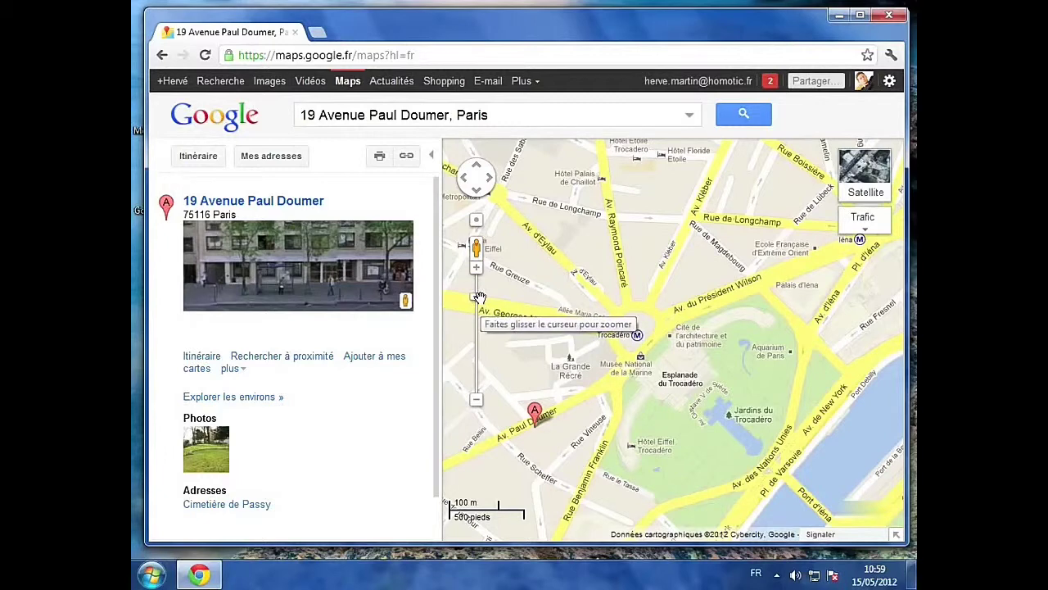
left_click_drag(479, 296, 479, 304)
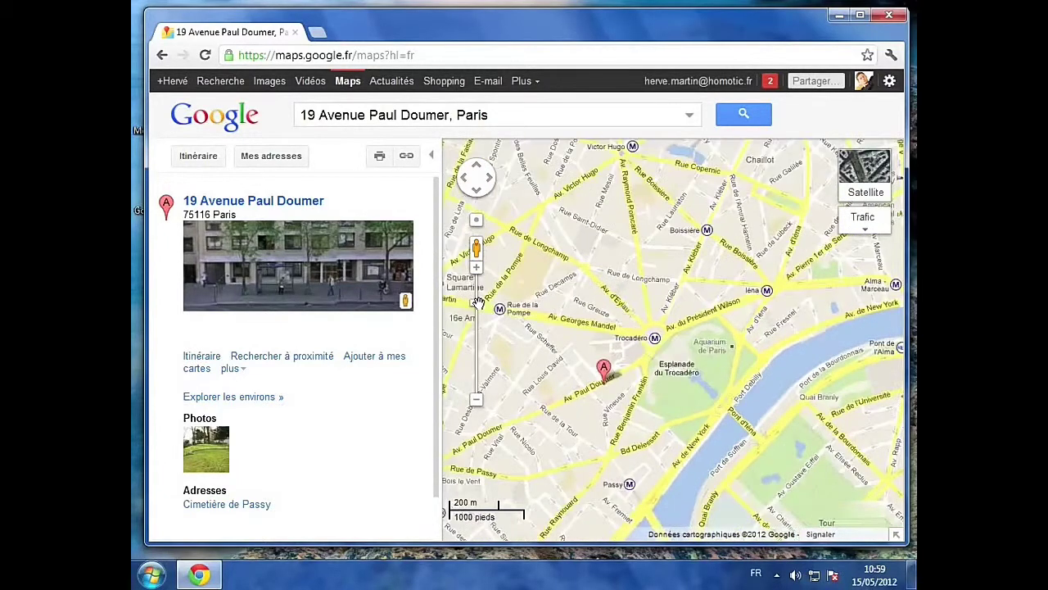
left_click_drag(478, 303, 479, 297)
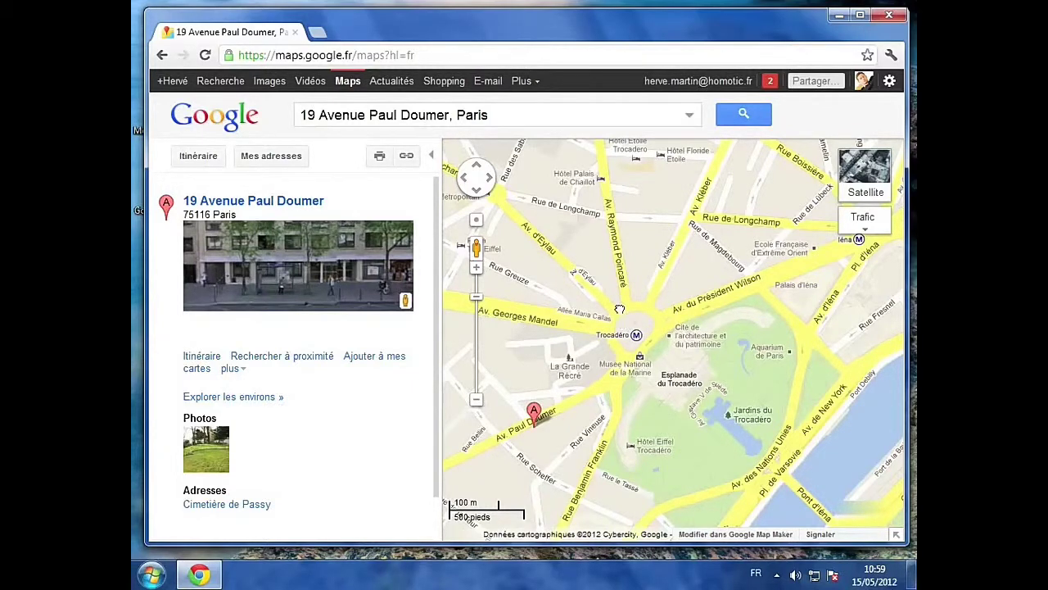
Step: Pan the map north, south, east toward the Seine, and back west
left_click_drag(637, 294, 732, 231)
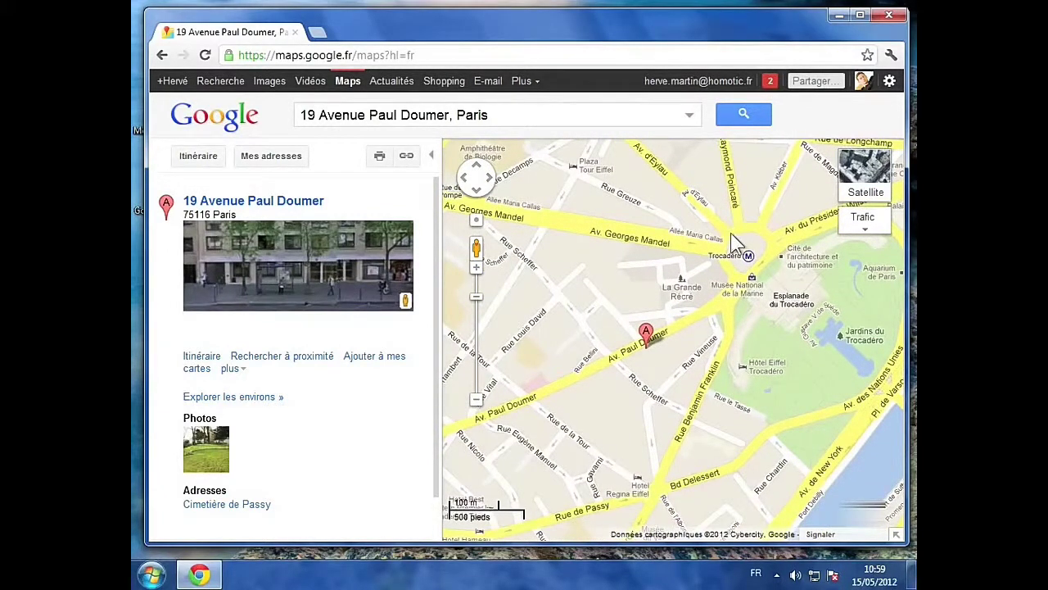
left_click(478, 170)
left_click(478, 168)
left_click(478, 191)
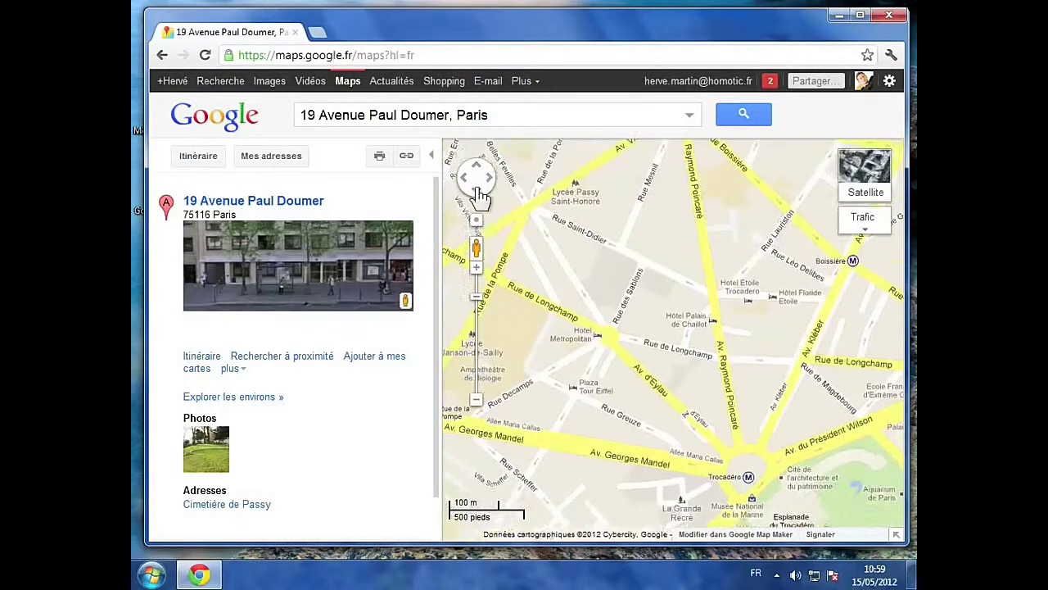
left_click(478, 191)
left_click(487, 177)
left_click(487, 178)
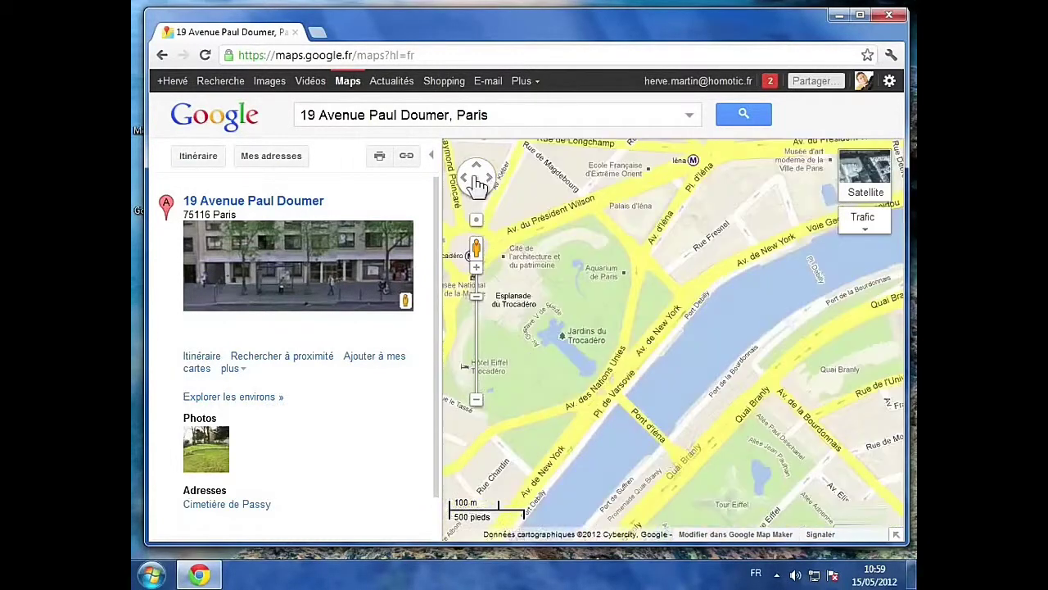
left_click(465, 180)
left_click(466, 181)
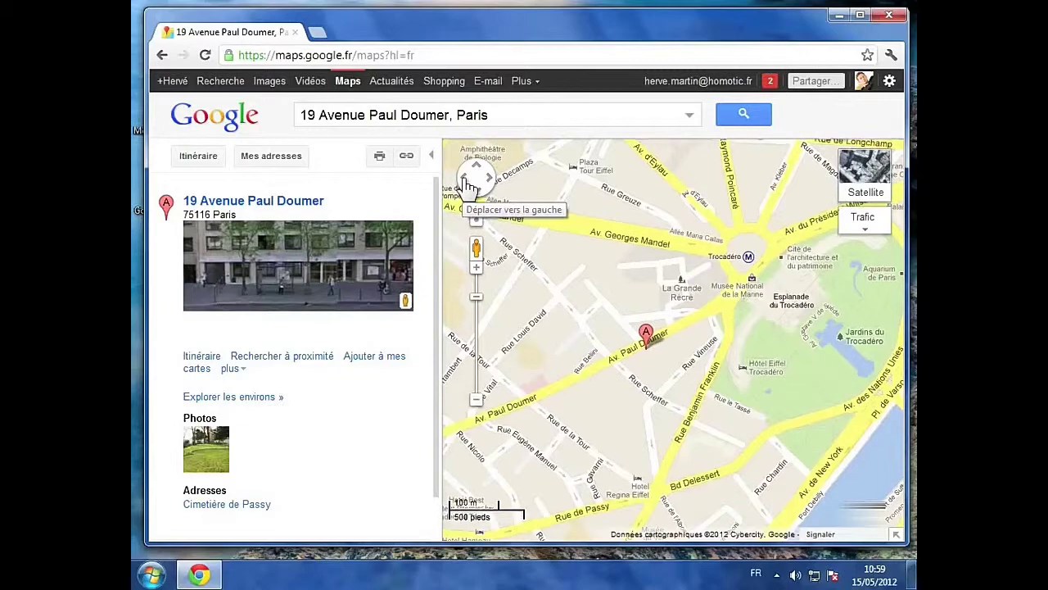
Step: Pan toward Victor Hugo with the arrow keys, then re-centre on marker A
key("Up")
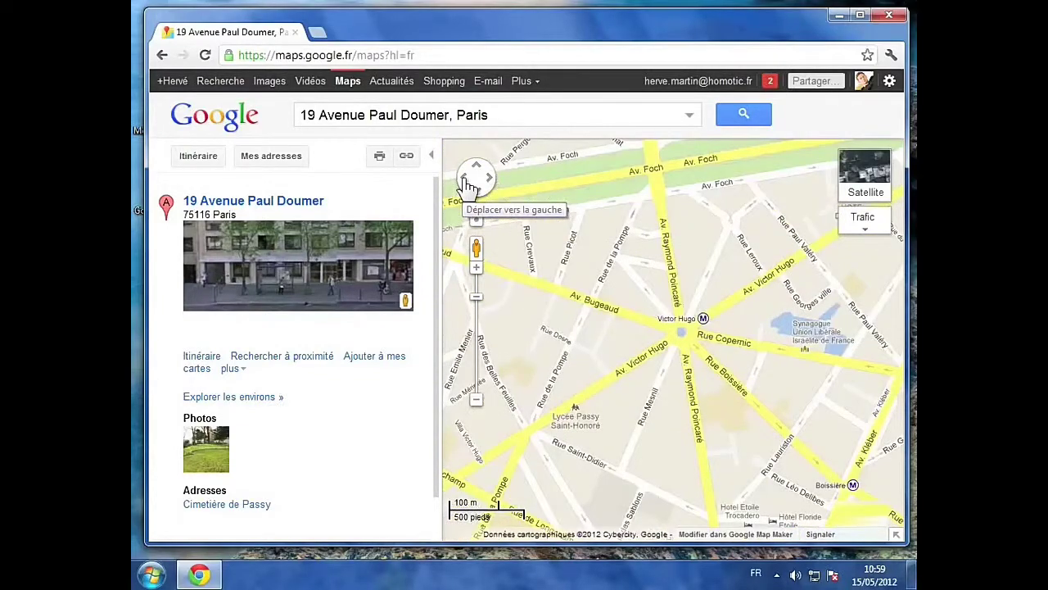
key("Down")
key("Right")
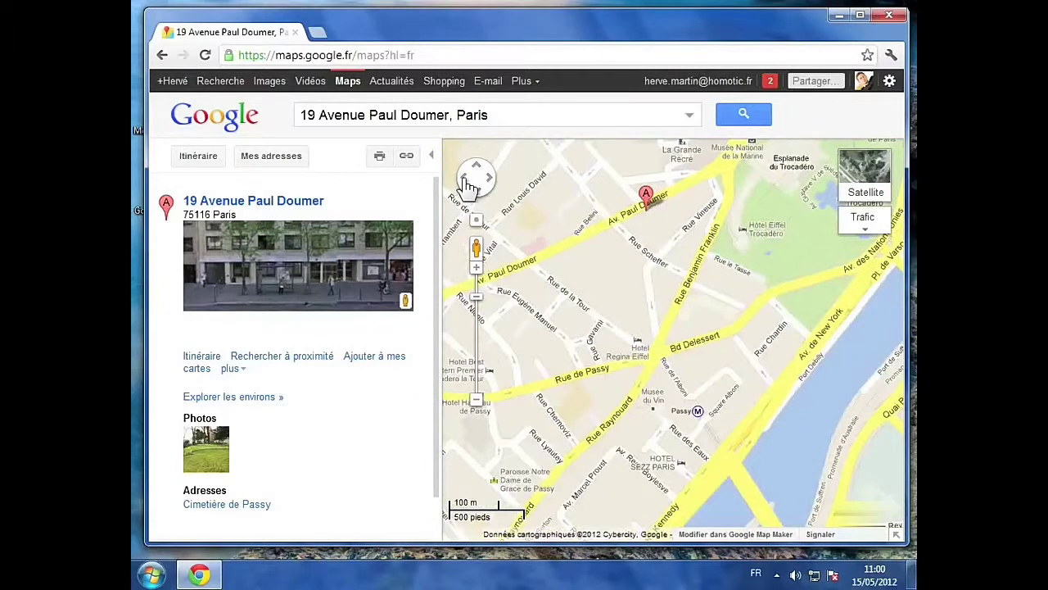
key("Up")
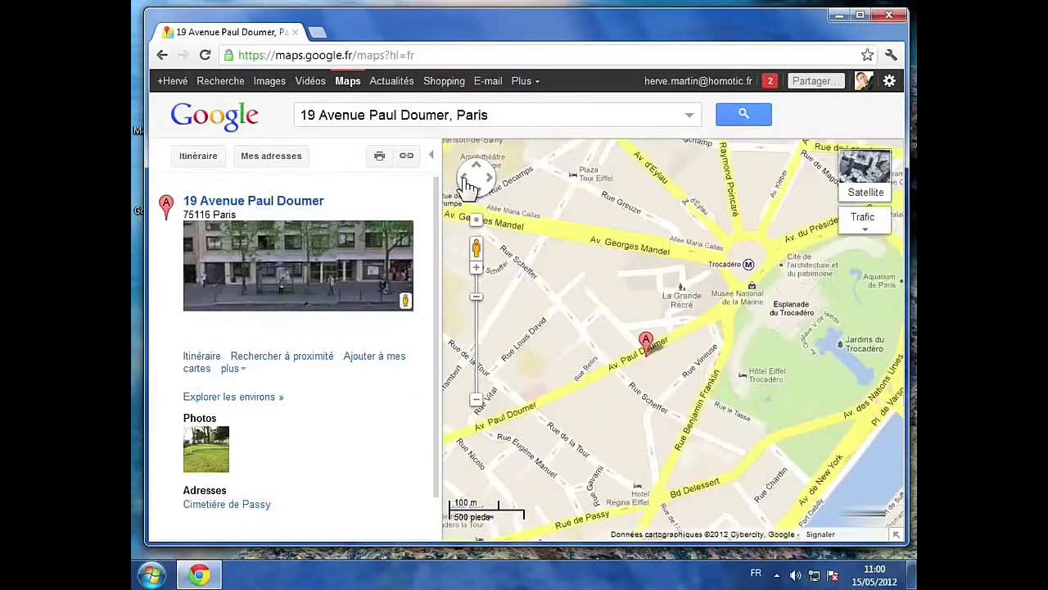
key("Right")
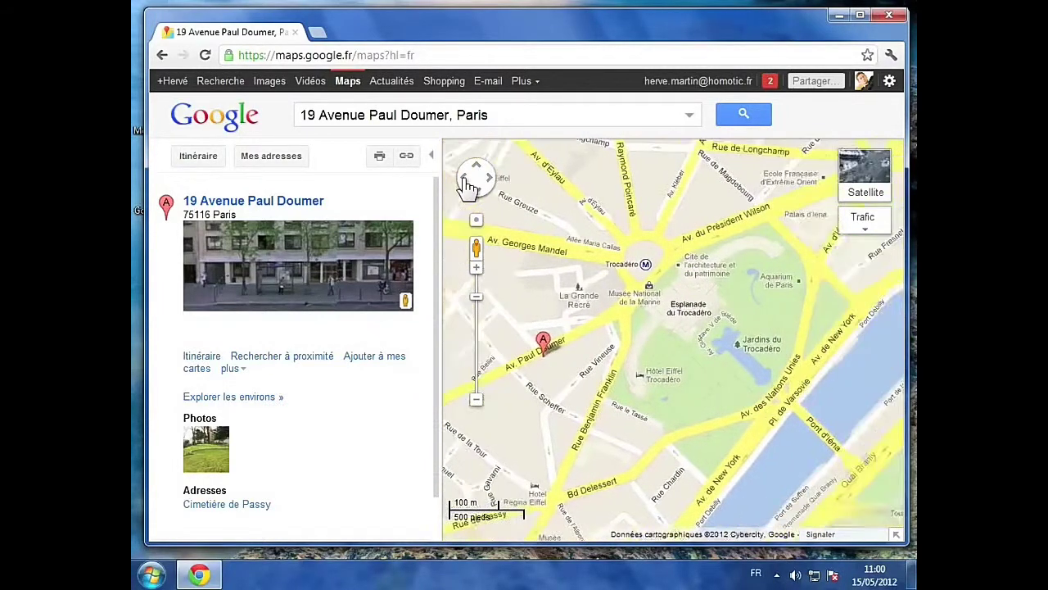
left_click(465, 180)
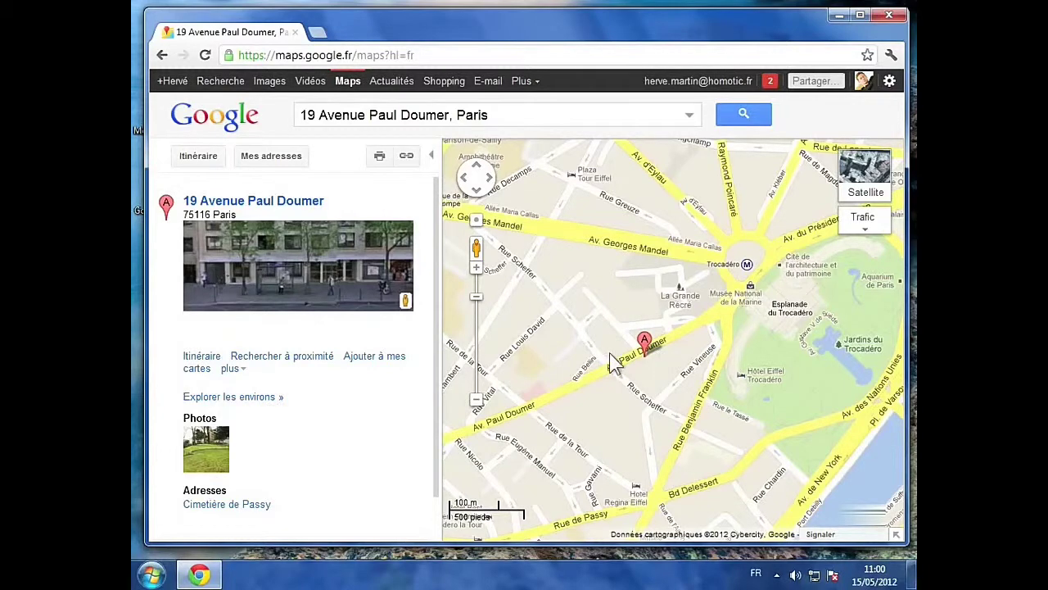
left_click(322, 366)
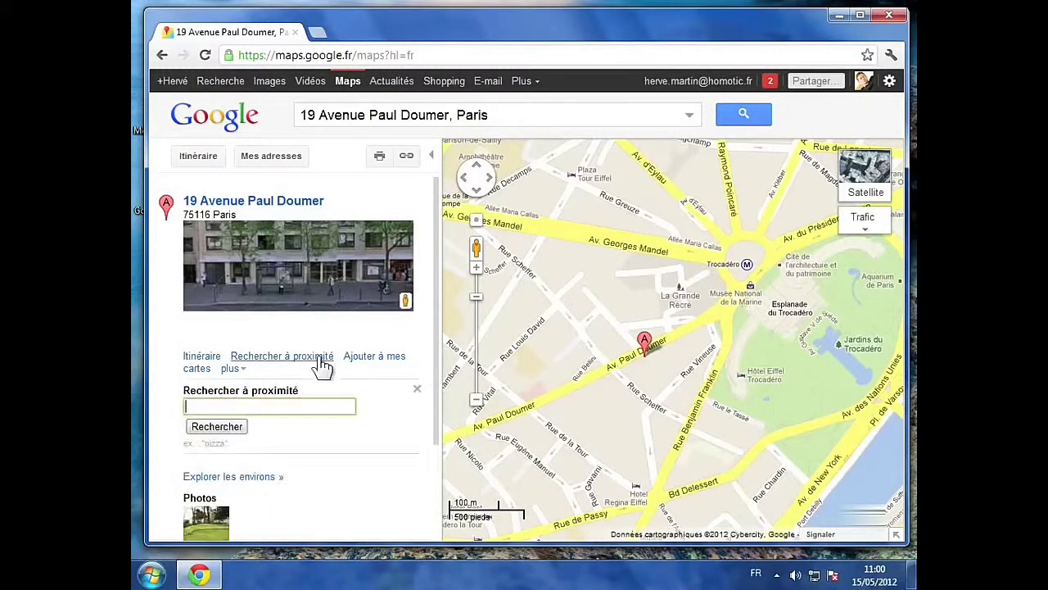
left_click(195, 408)
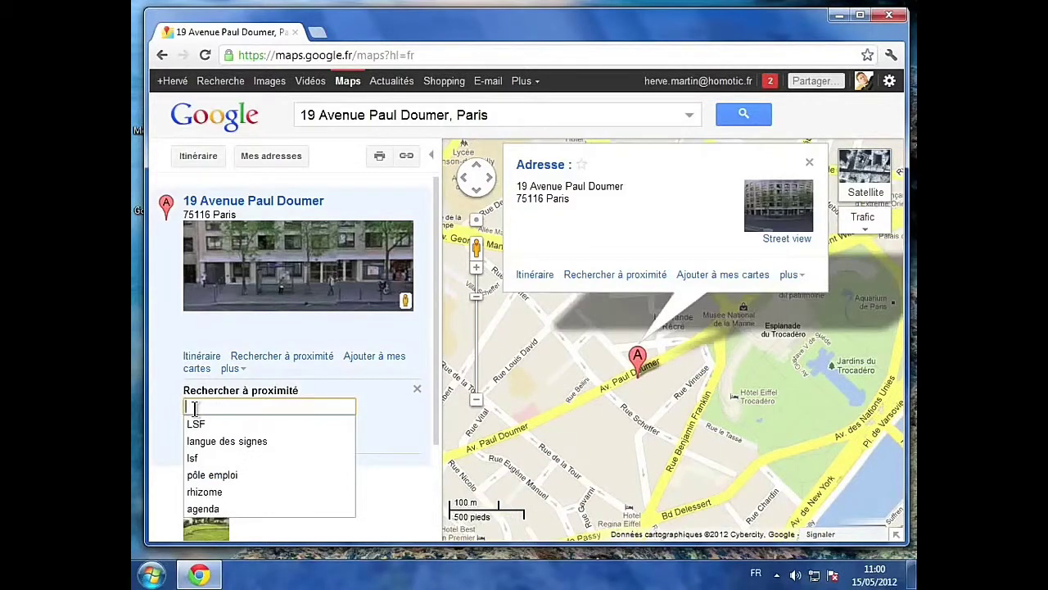
type("restaura")
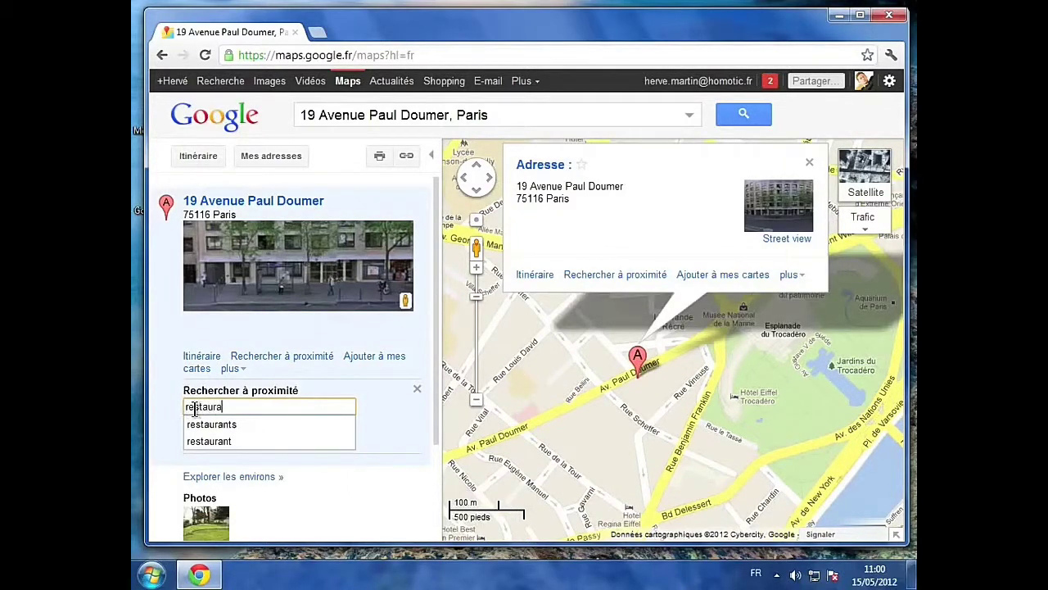
type("nt")
key("Return")
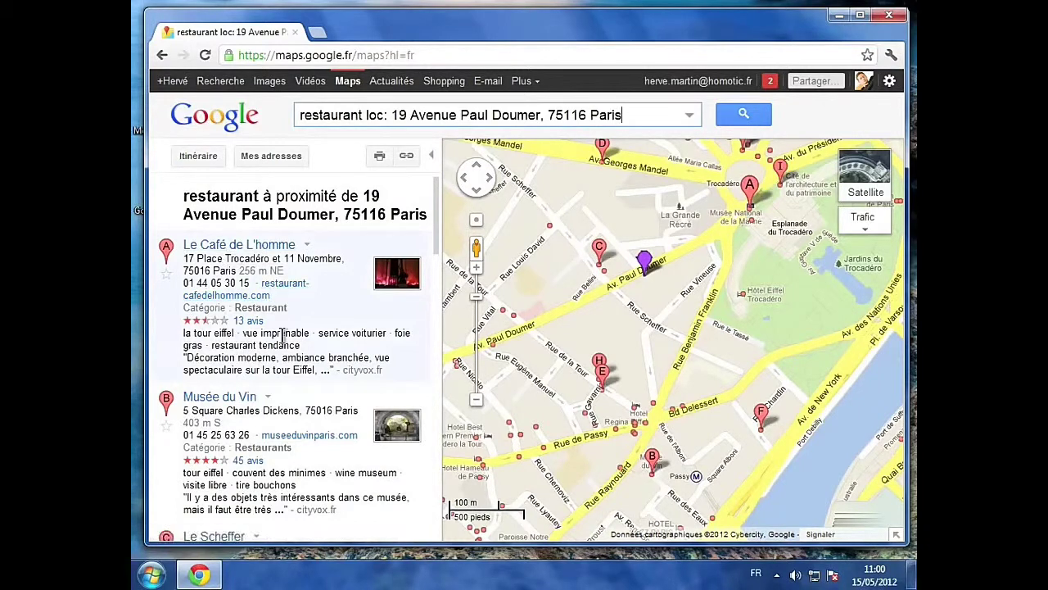
scroll(283, 335, "down", 2)
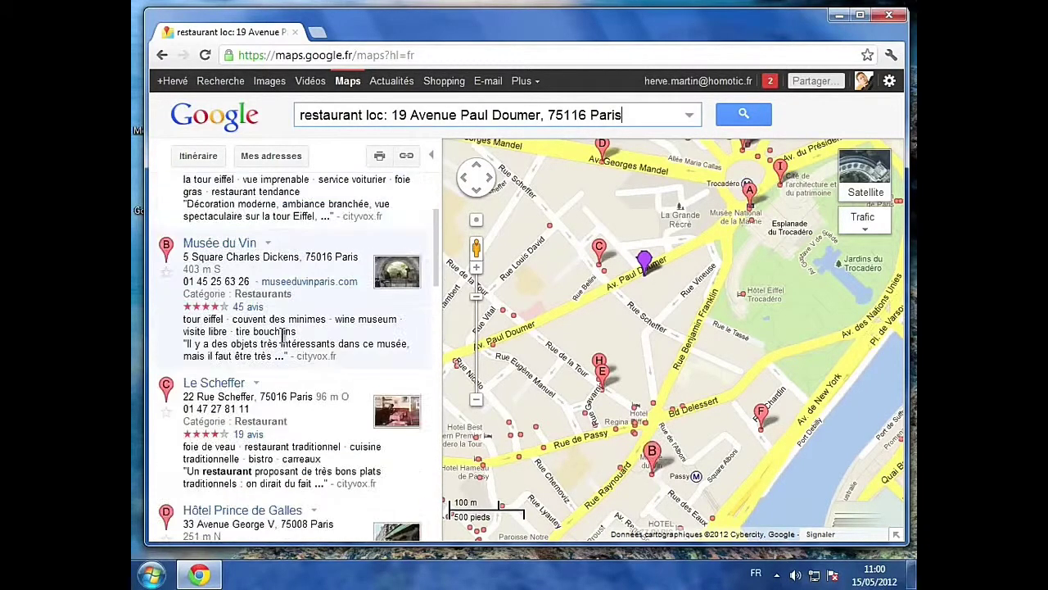
scroll(282, 335, "down", 1)
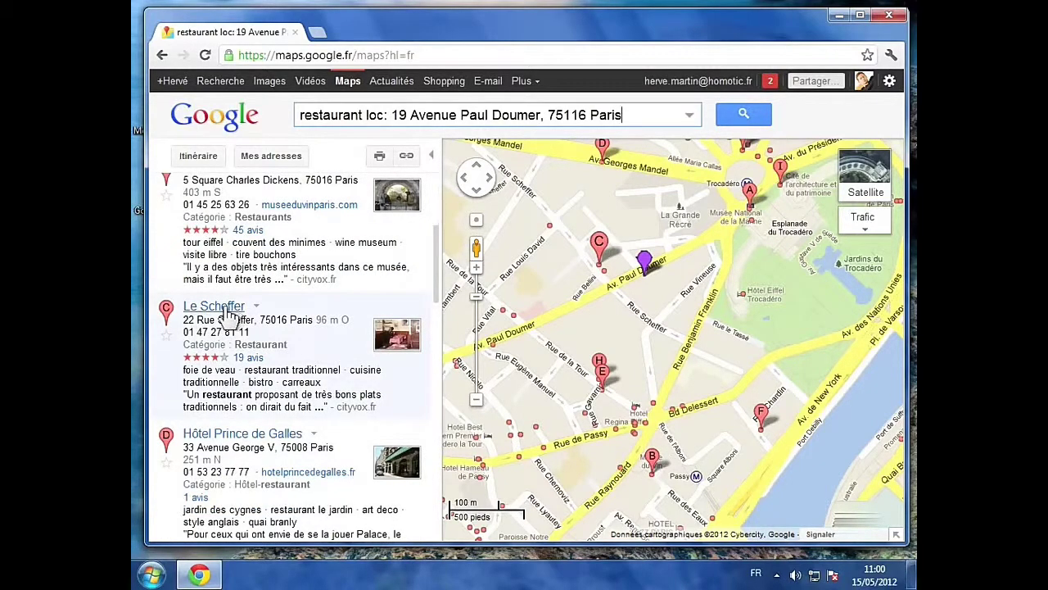
left_click(218, 315)
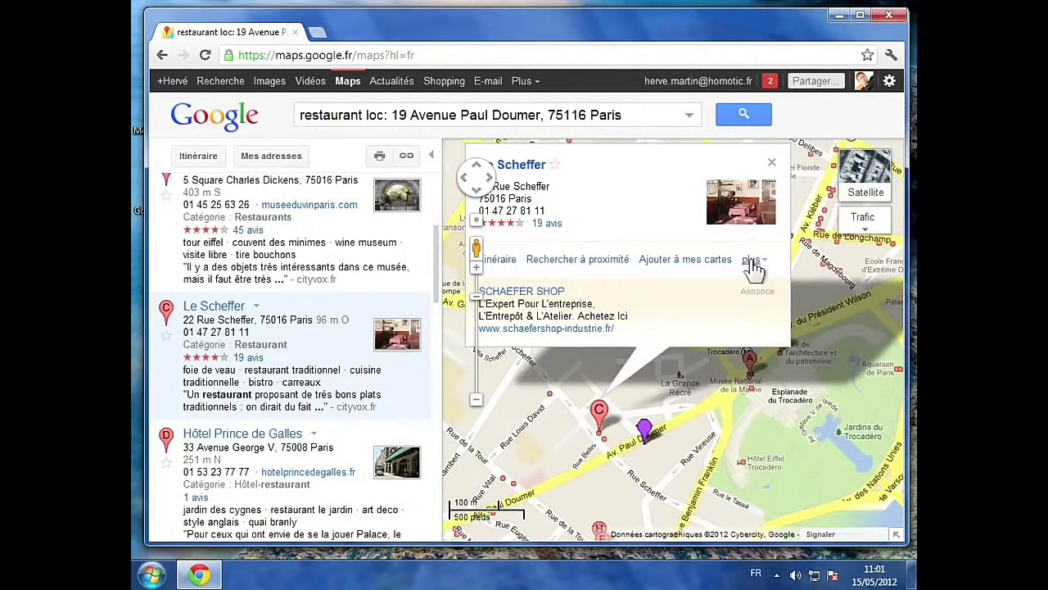
left_click(771, 164)
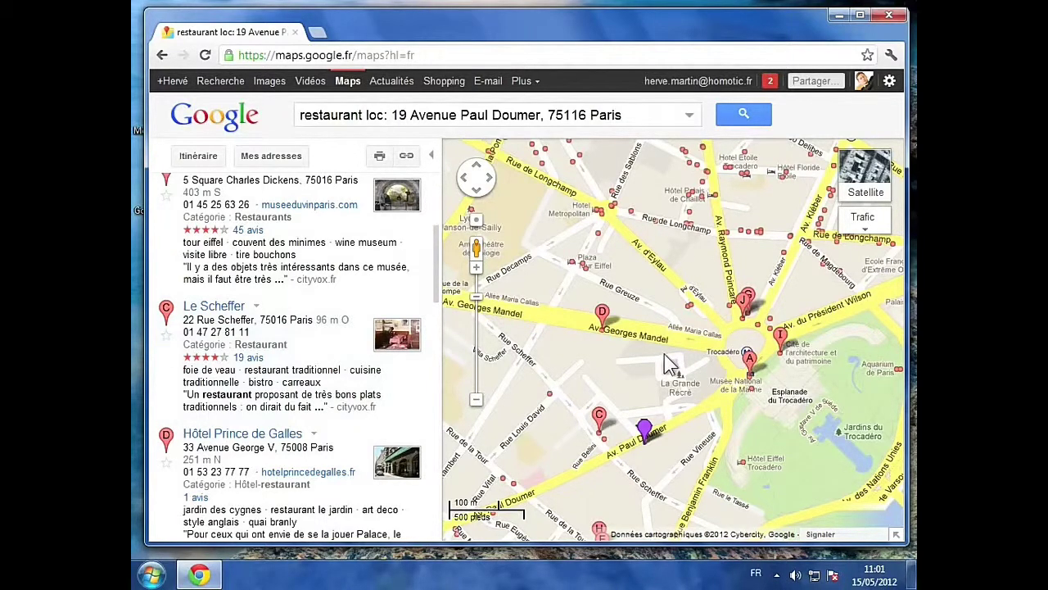
Step: Open the printable restaurant results page and pan its map toward the Seine
left_click(379, 158)
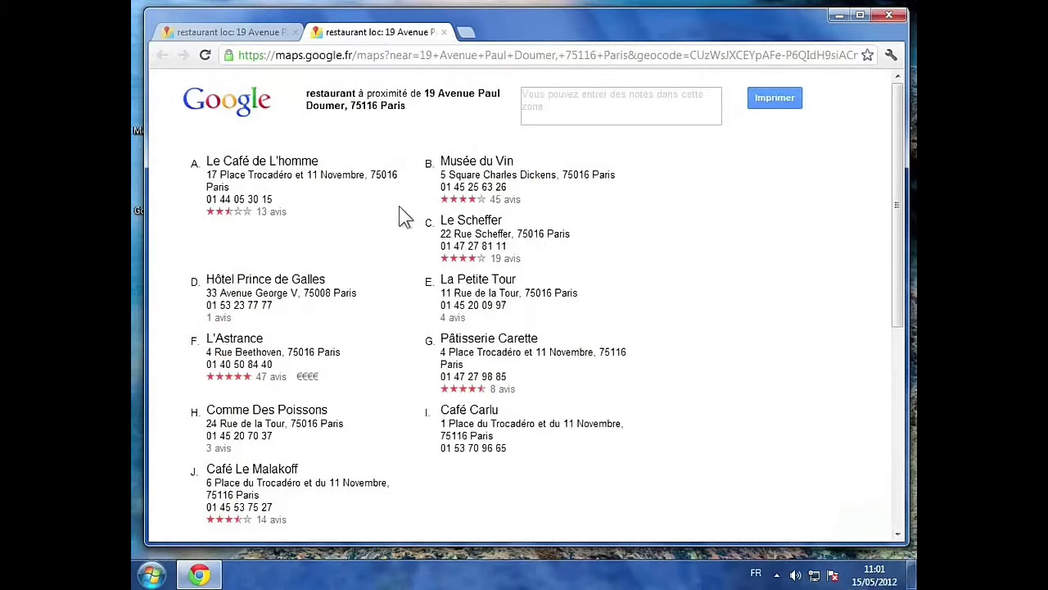
scroll(398, 215, "down", 1)
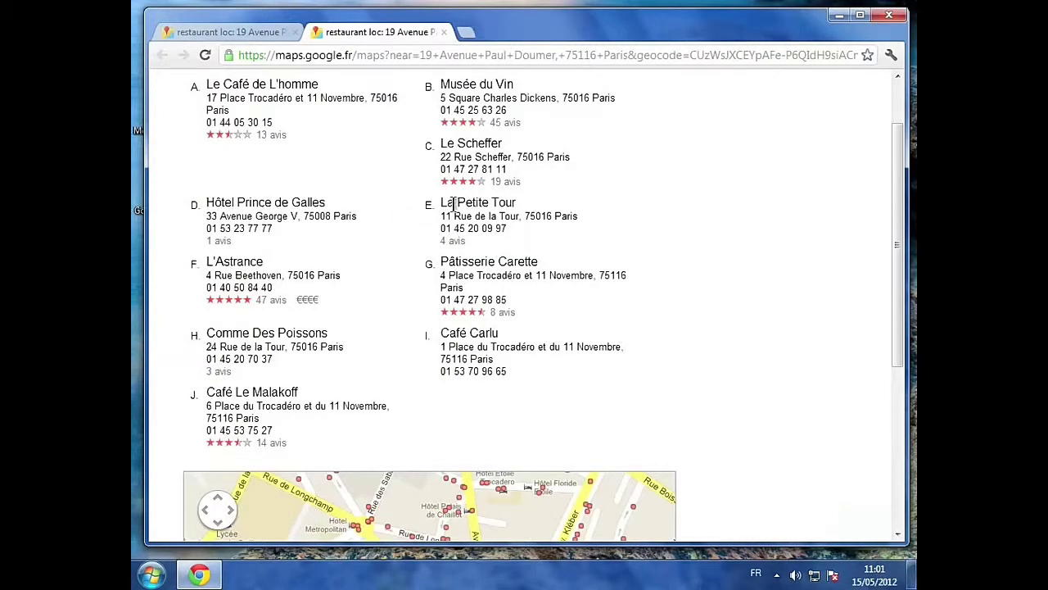
left_click_drag(899, 264, 907, 434)
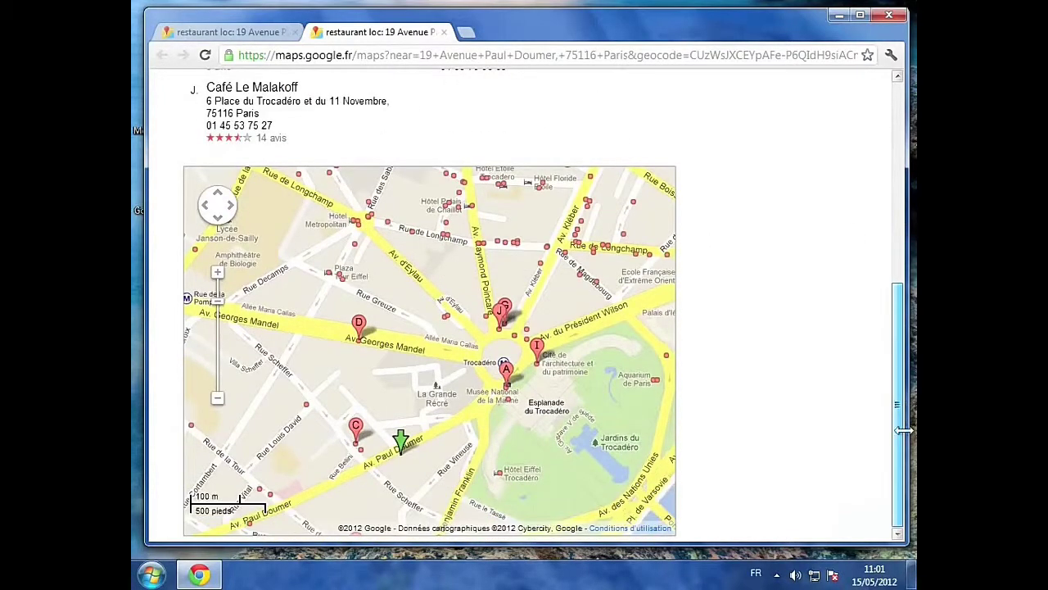
left_click_drag(493, 349, 447, 321)
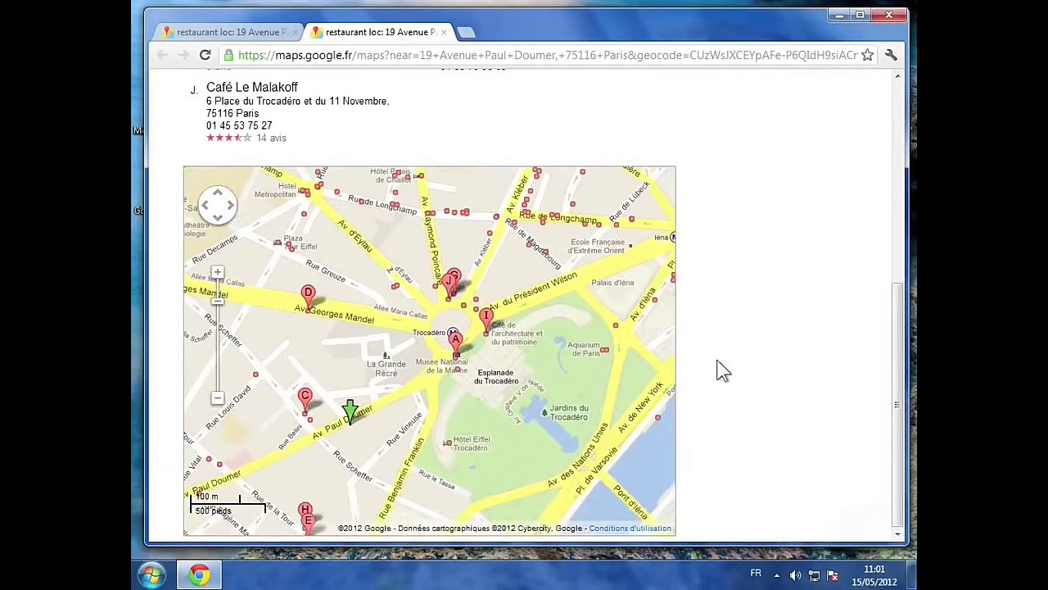
scroll(722, 371, "up", 5)
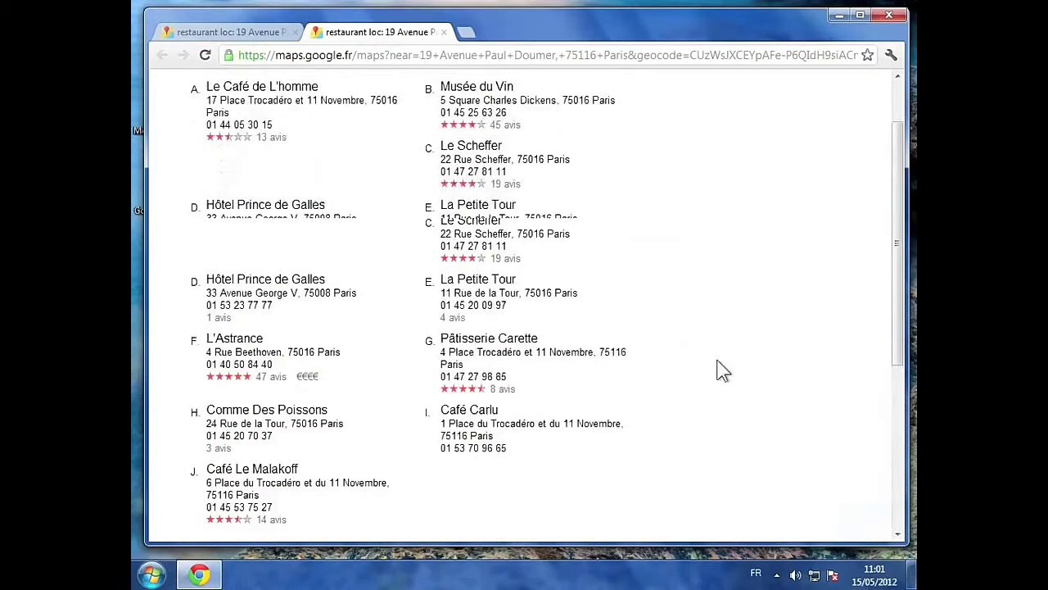
Step: Add the note 'Les meilleurs restaurants du côté de la rue Paule Doumer' and open print preview
left_click(561, 102)
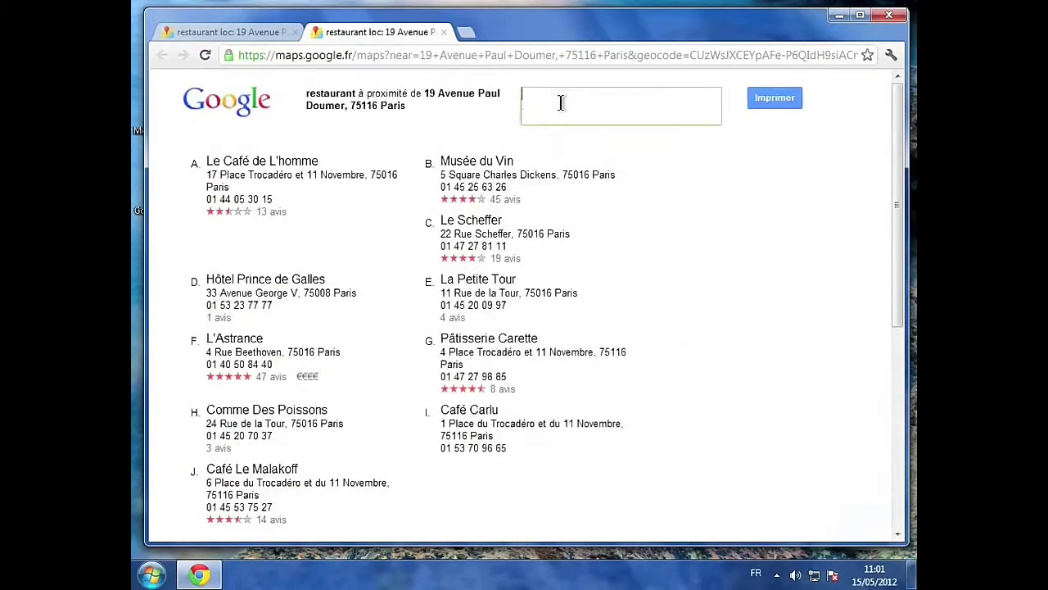
type("Les meilleurs restaurant du côté& de la rue Paule Doumer")
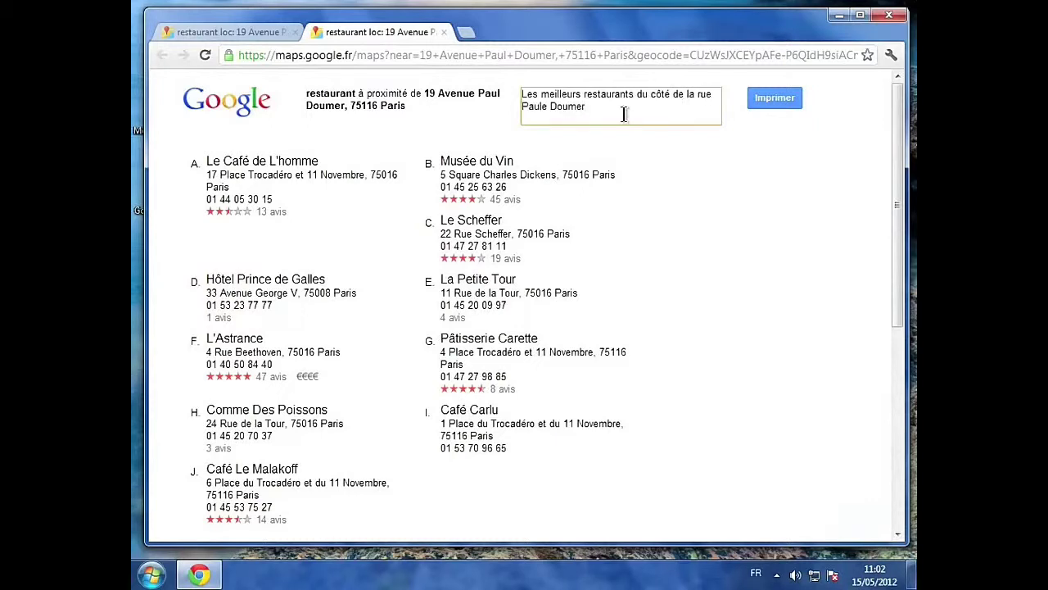
left_click(777, 100)
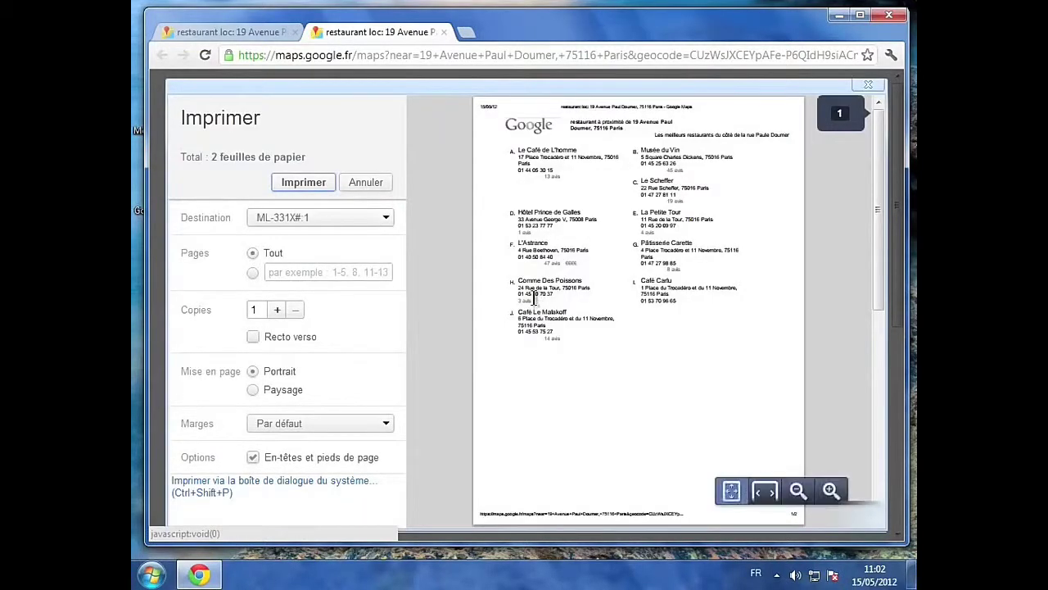
left_click(386, 218)
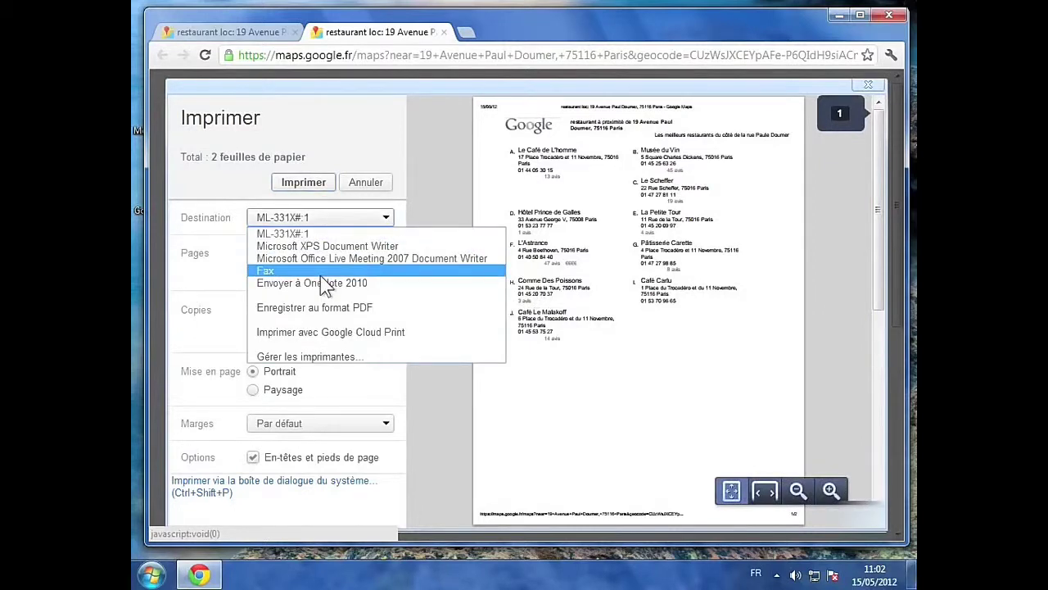
left_click(278, 233)
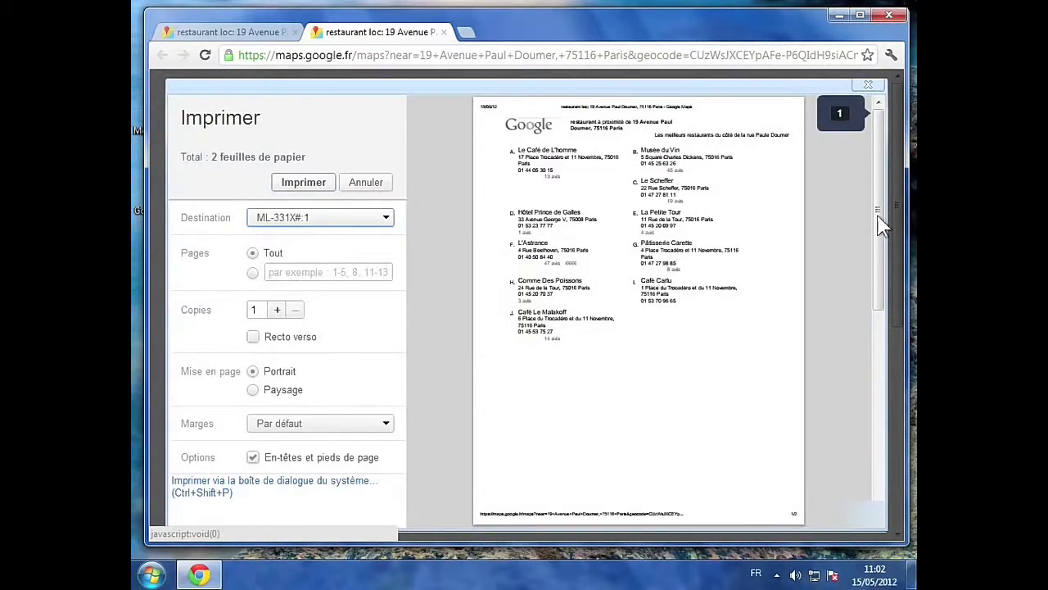
left_click_drag(878, 223, 872, 441)
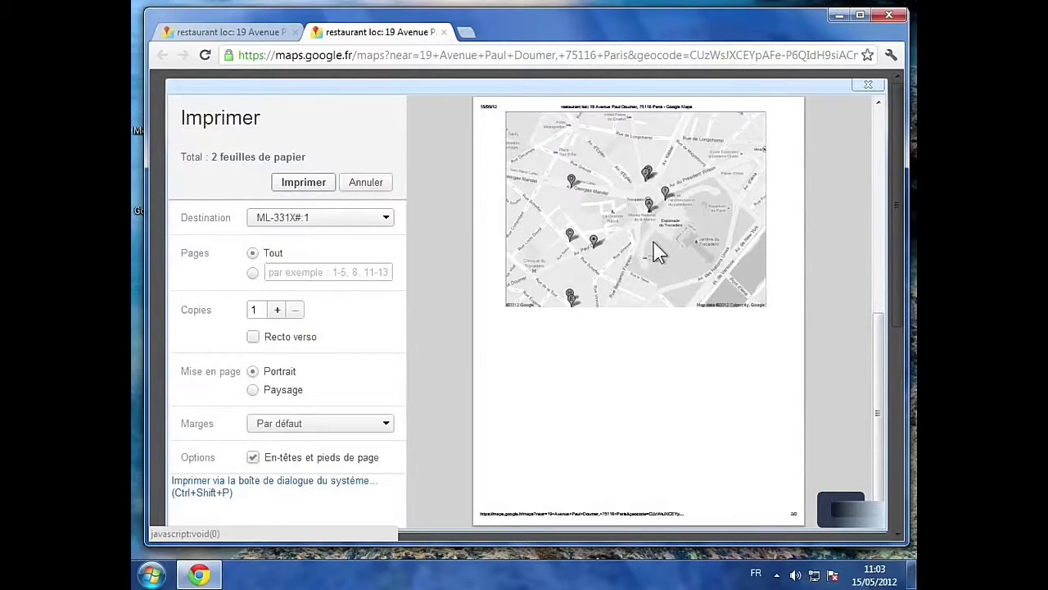
Step: Print only page 2, one copy, in landscape, with headers and footers off
left_click(255, 275)
left_click(301, 273)
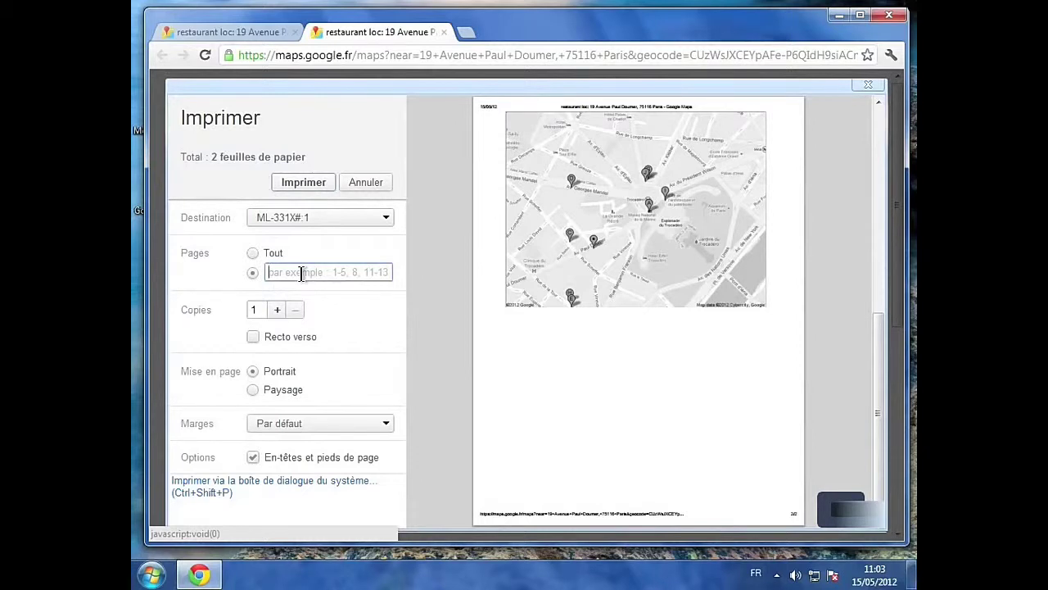
type("2")
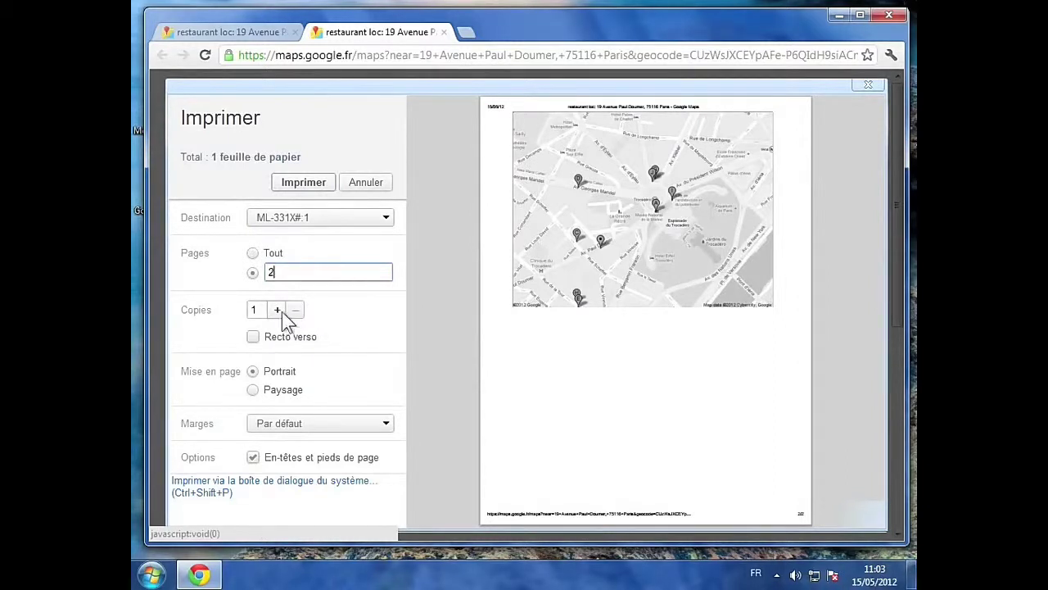
left_click(277, 309)
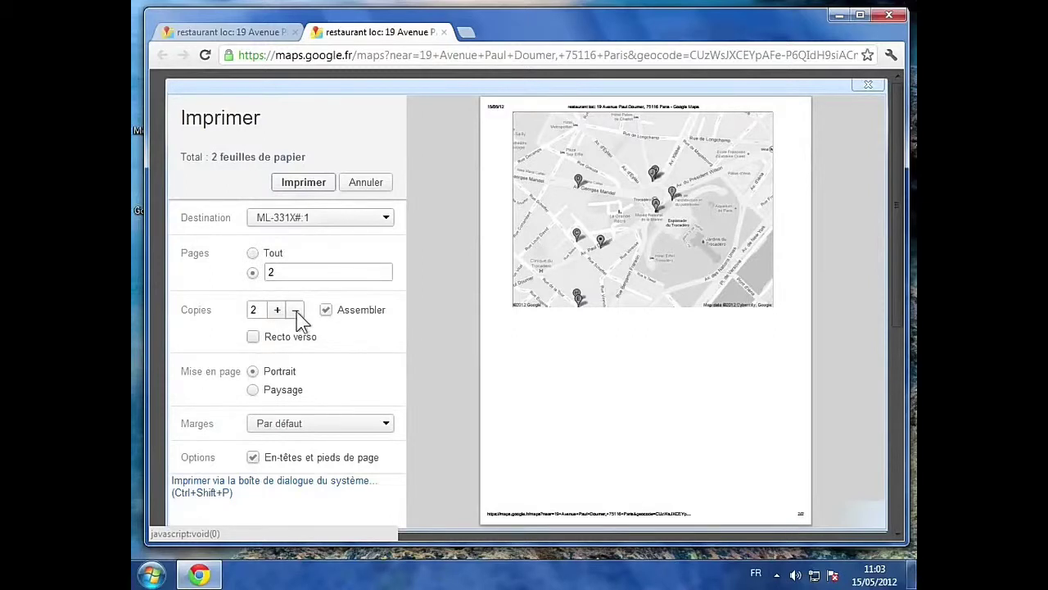
left_click(296, 316)
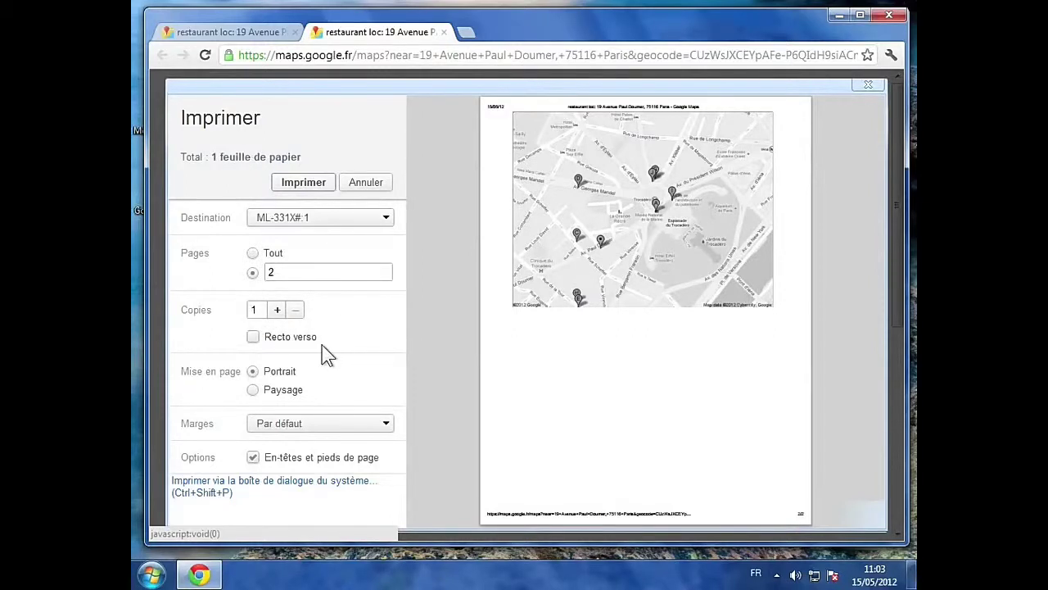
left_click(253, 390)
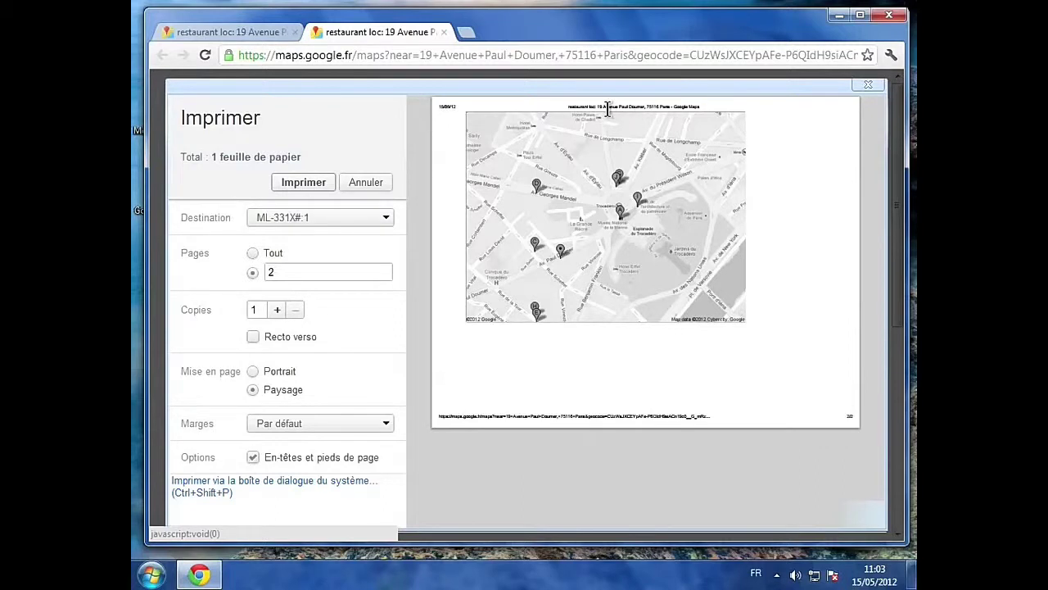
left_click(254, 458)
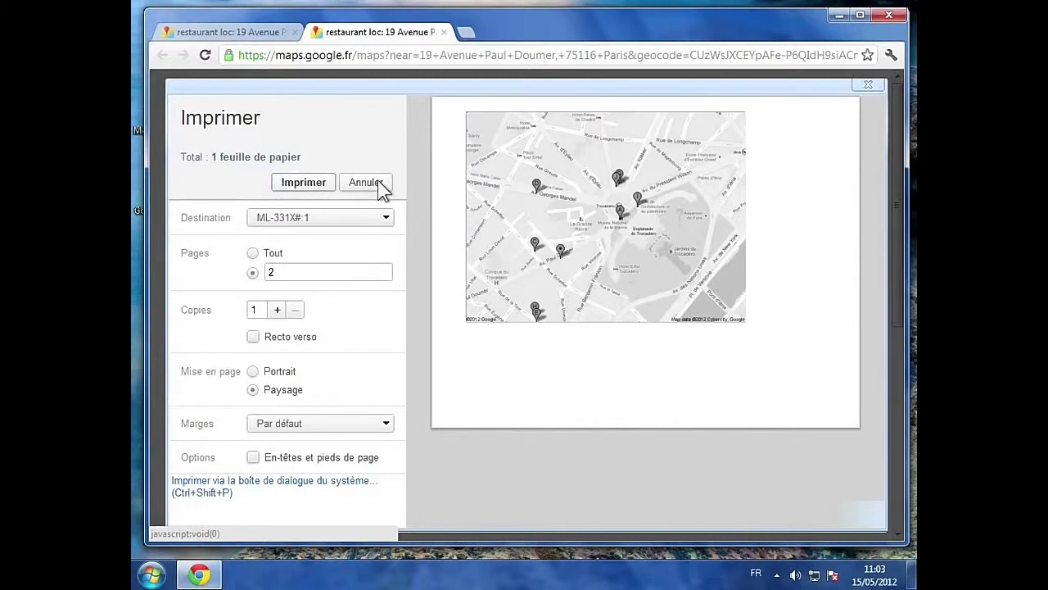
Step: Cancel the print dialog and close the print page tab
left_click(868, 86)
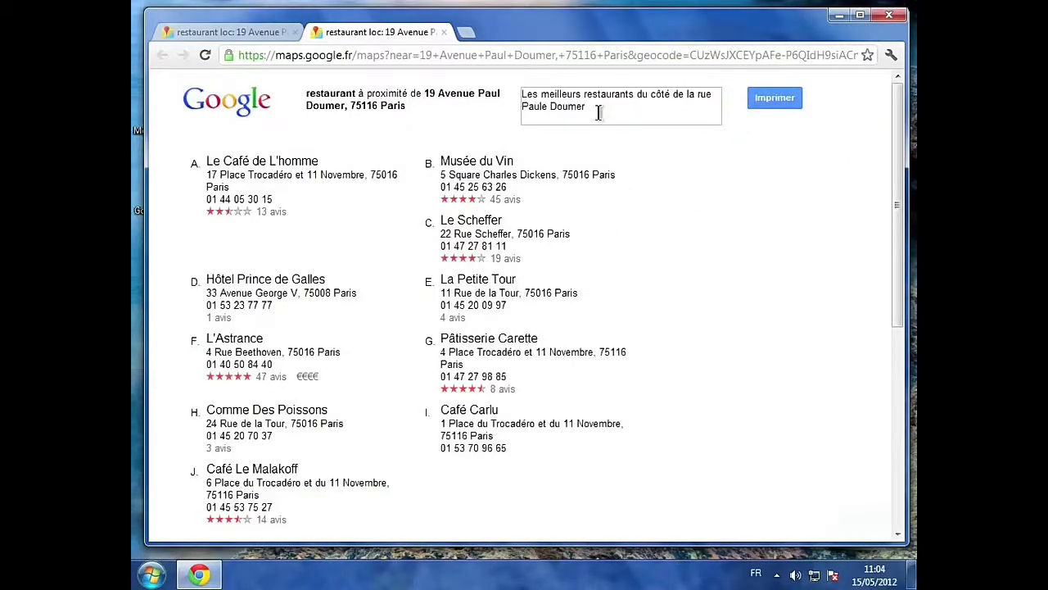
left_click(443, 32)
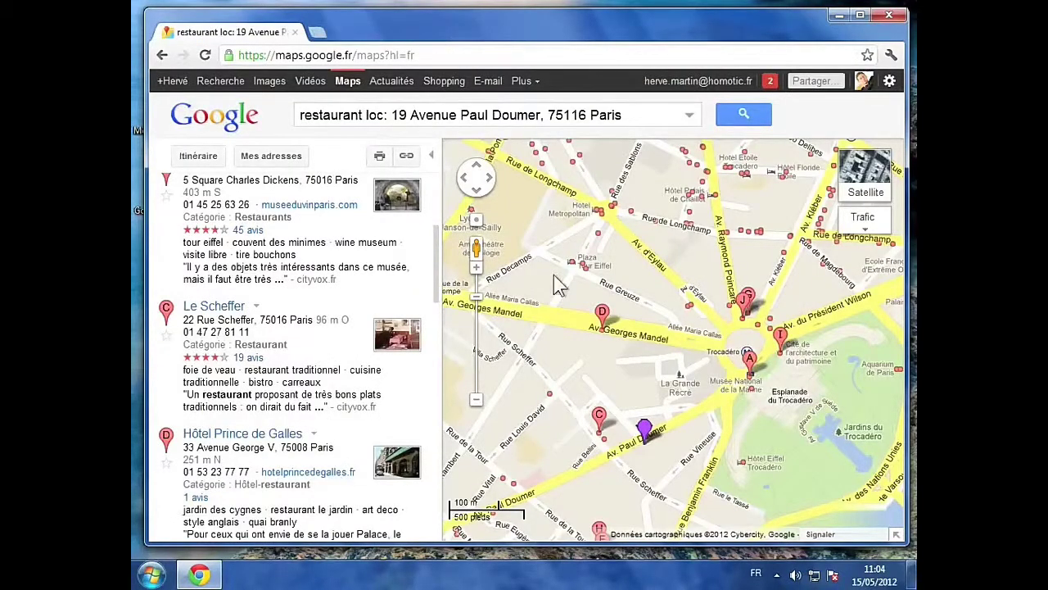